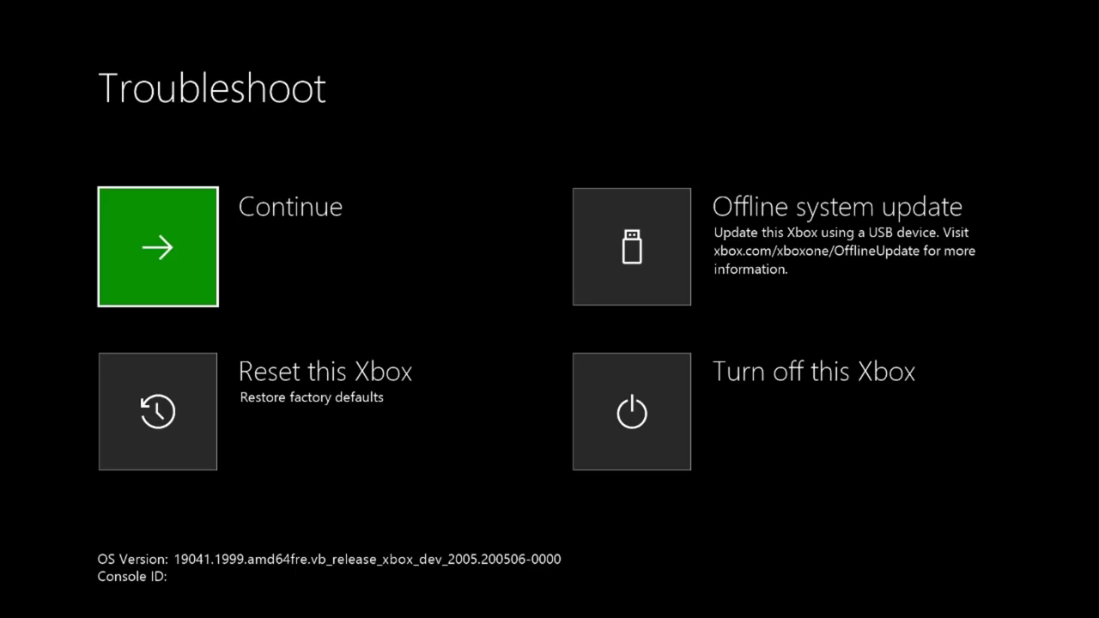
# Start the offline system update from the Xbox troubleshooting screen.
pyautogui.press('Right')
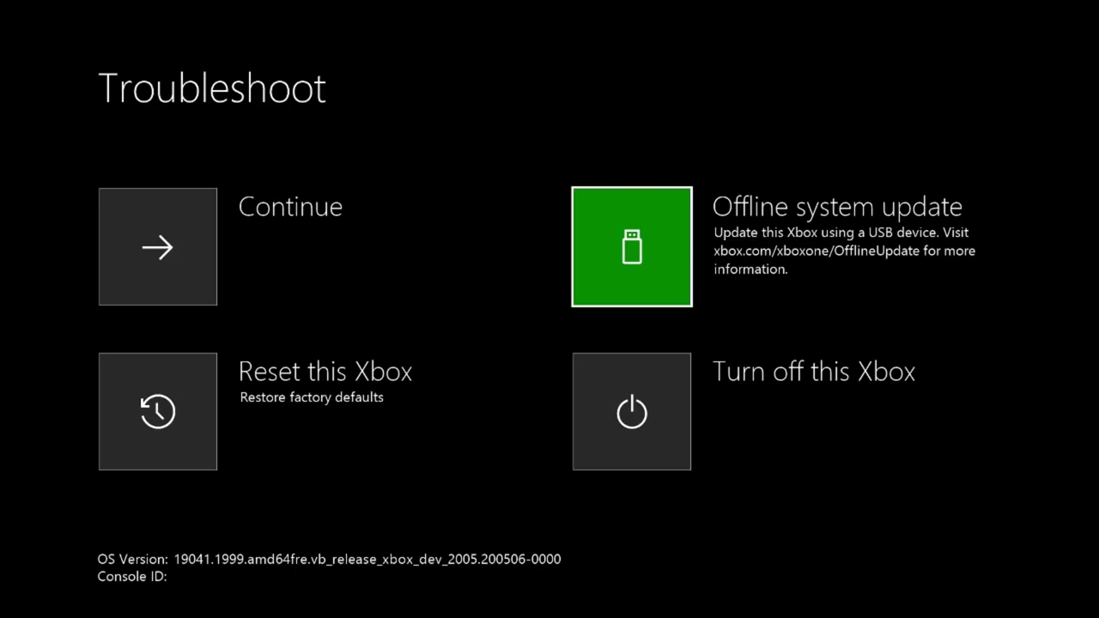
pyautogui.press('Return')
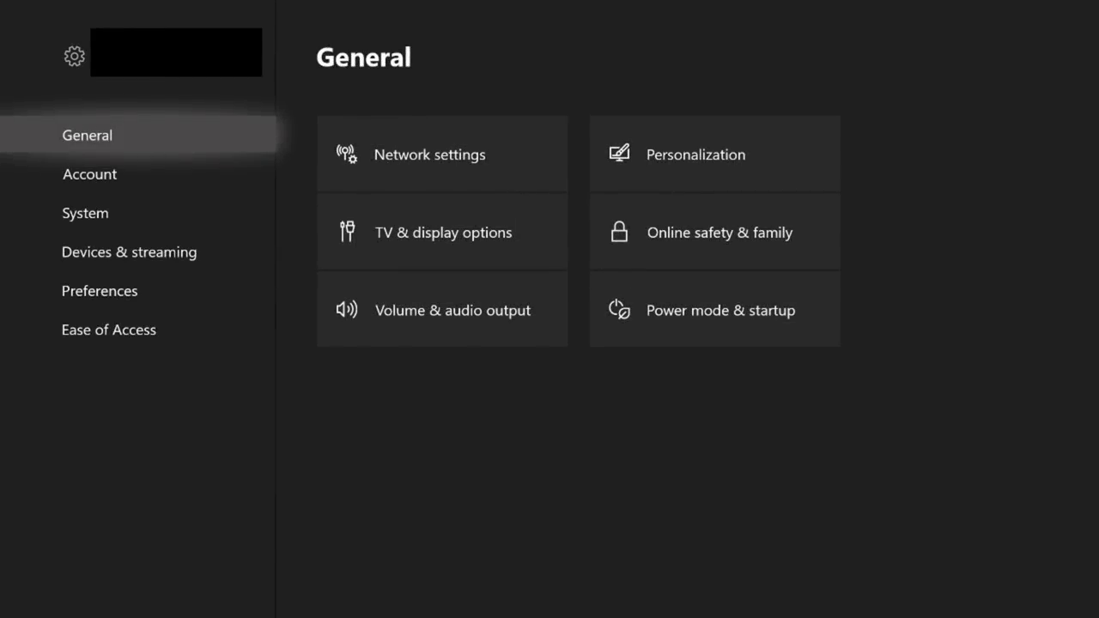
# Open the Storage settings in the console's System category.
pyautogui.press('Down')
pyautogui.press('Down')
pyautogui.press('Down')
pyautogui.press('Down')
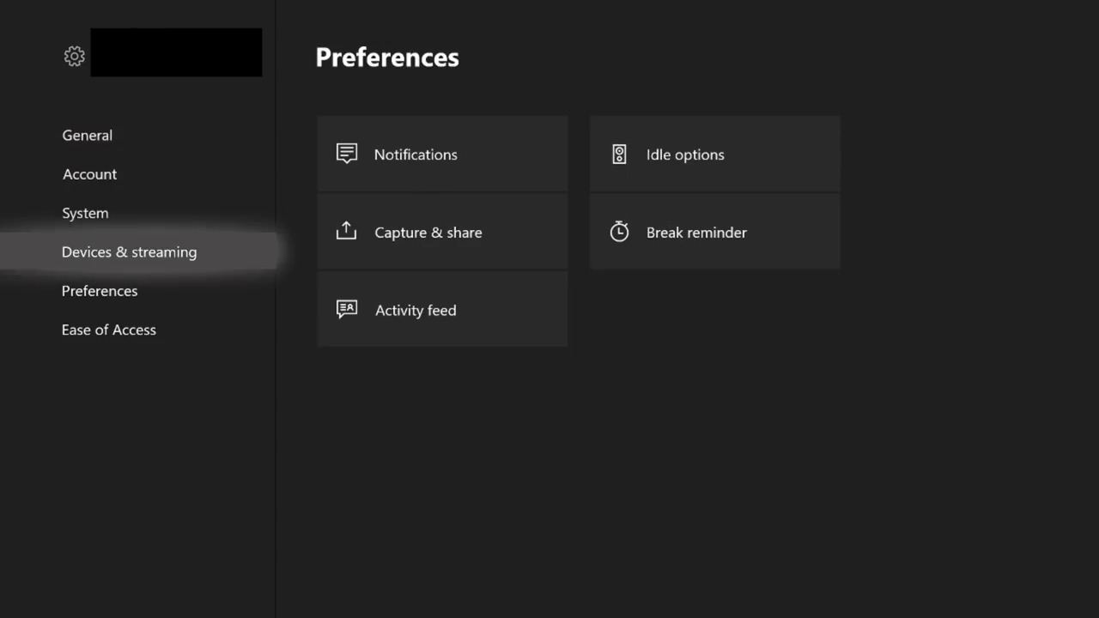
pyautogui.press('super')
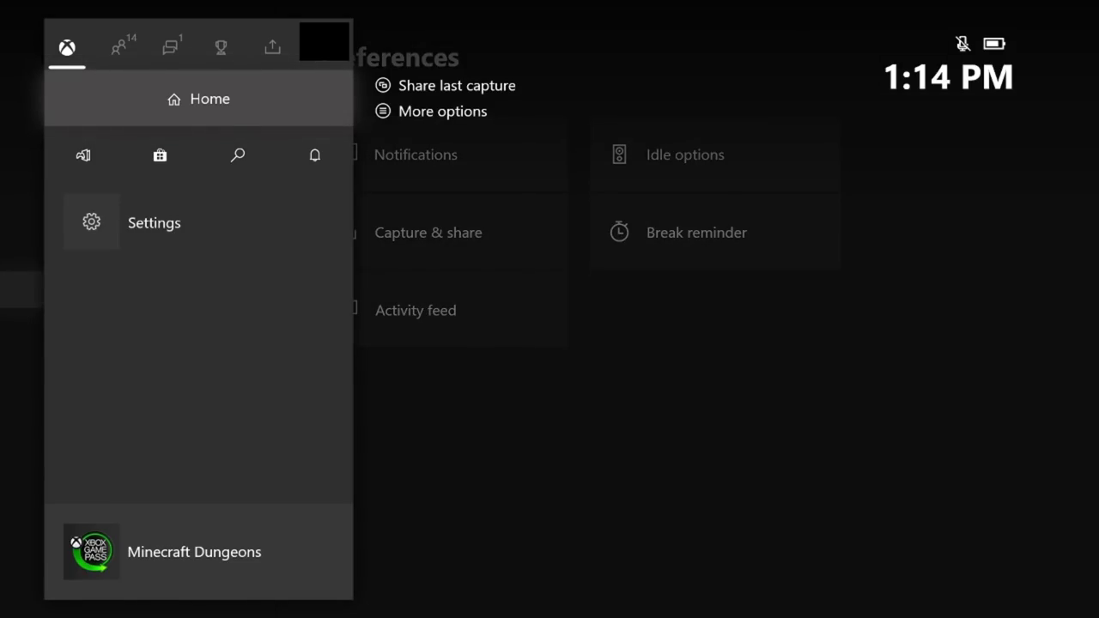
pyautogui.press('Escape')
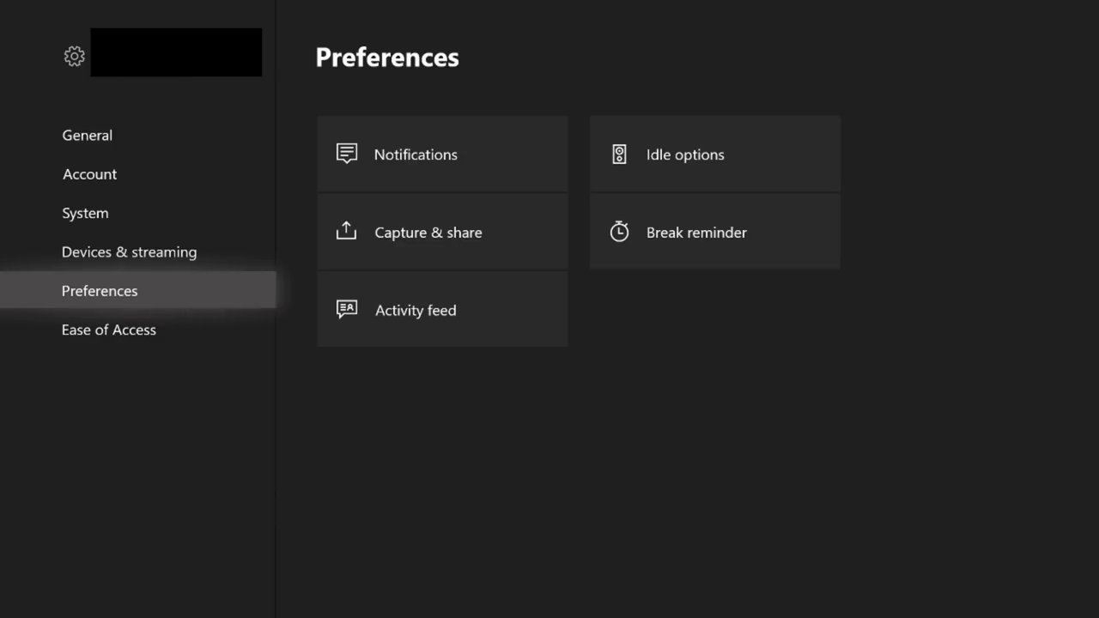
pyautogui.press('Up')
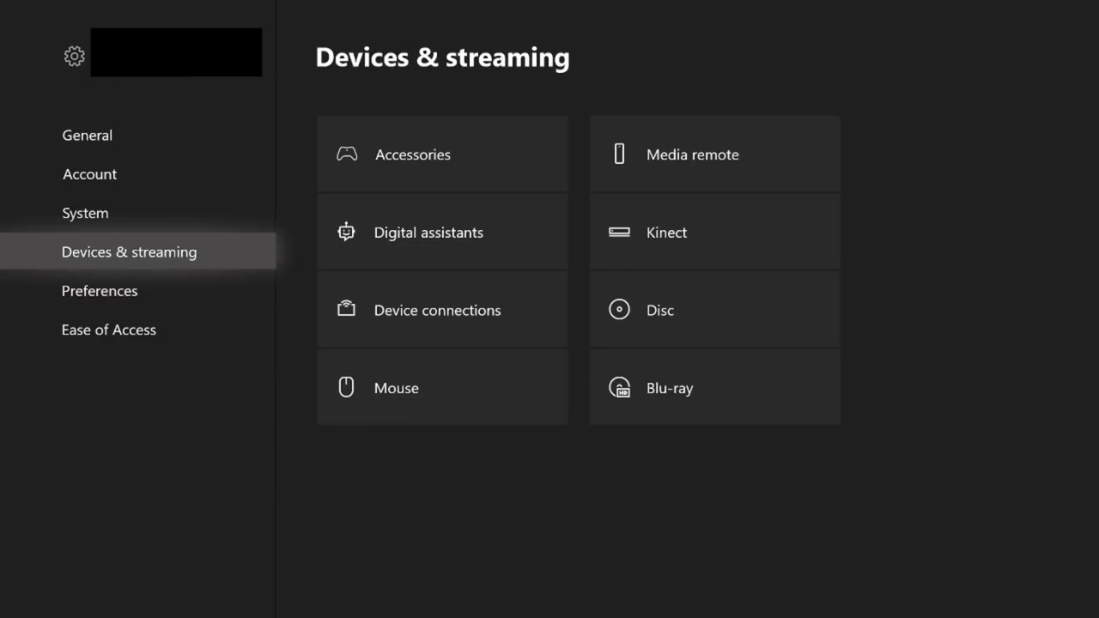
pyautogui.press('Up')
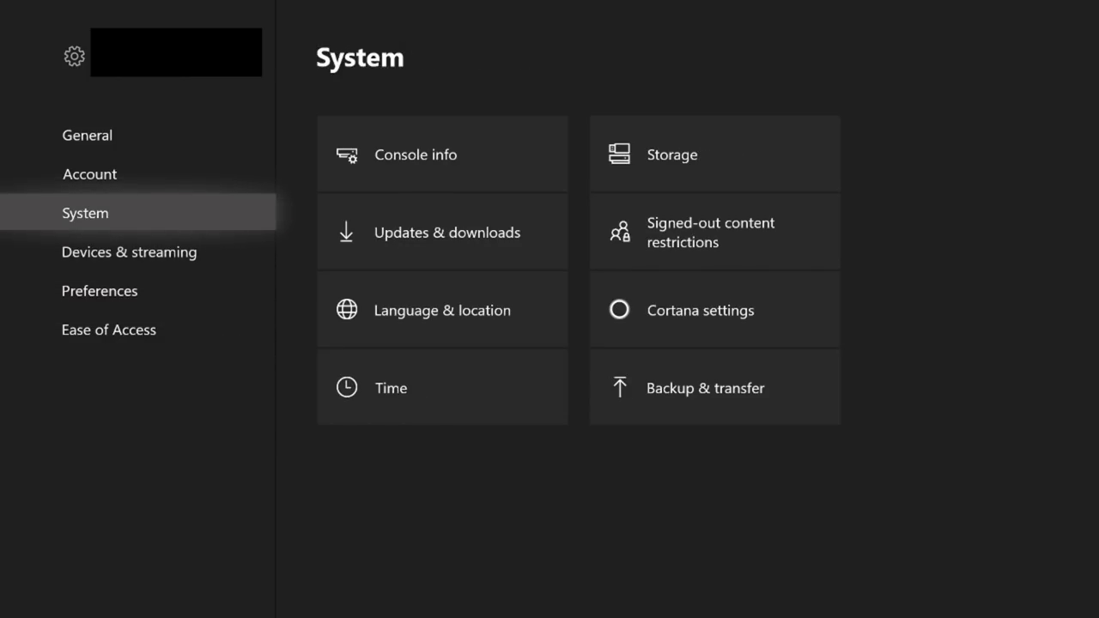
pyautogui.press('Right')
pyautogui.press('Right')
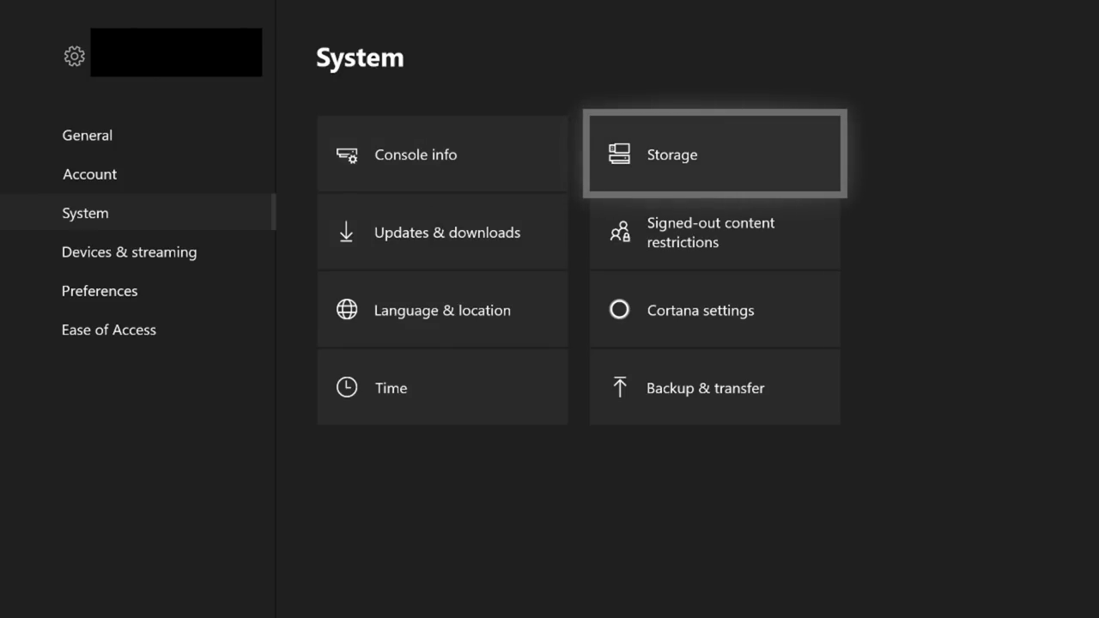
pyautogui.press('Return')
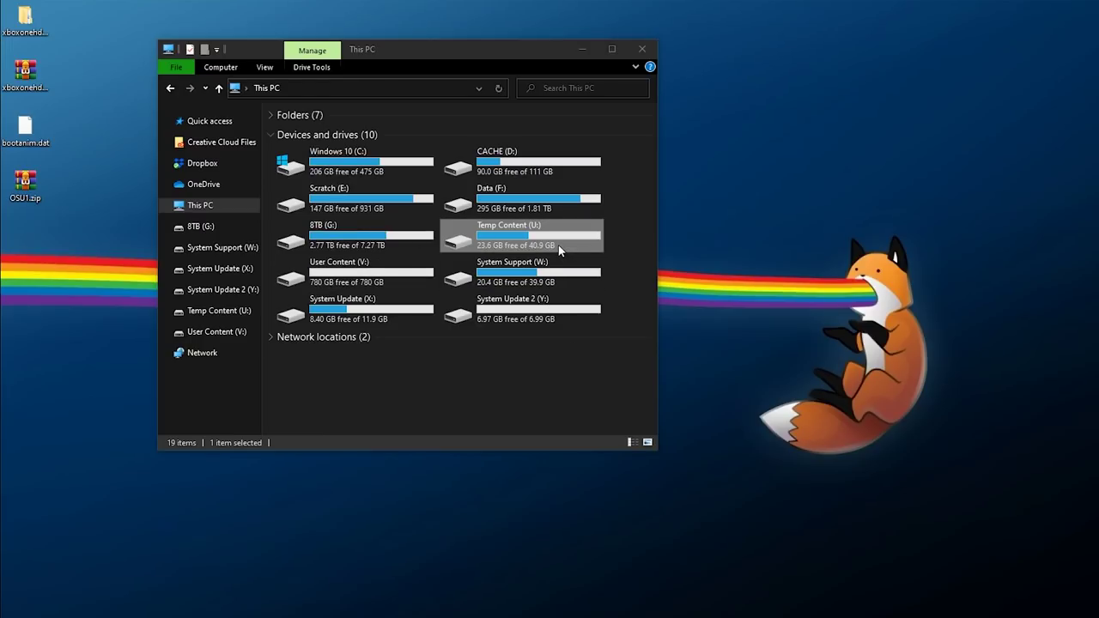
# Look over the Xbox partitions in File Explorer on the PC, including System Support, System Update, System Update 2 and User Content.
pyautogui.click(555, 275)
pyautogui.click(408, 316)
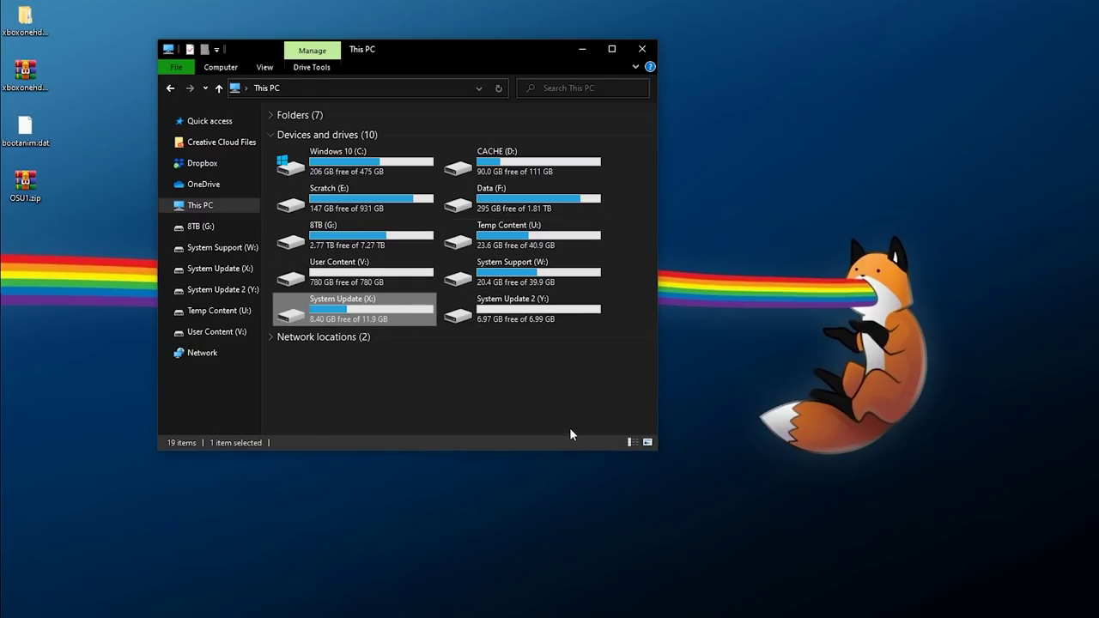
pyautogui.click(530, 322)
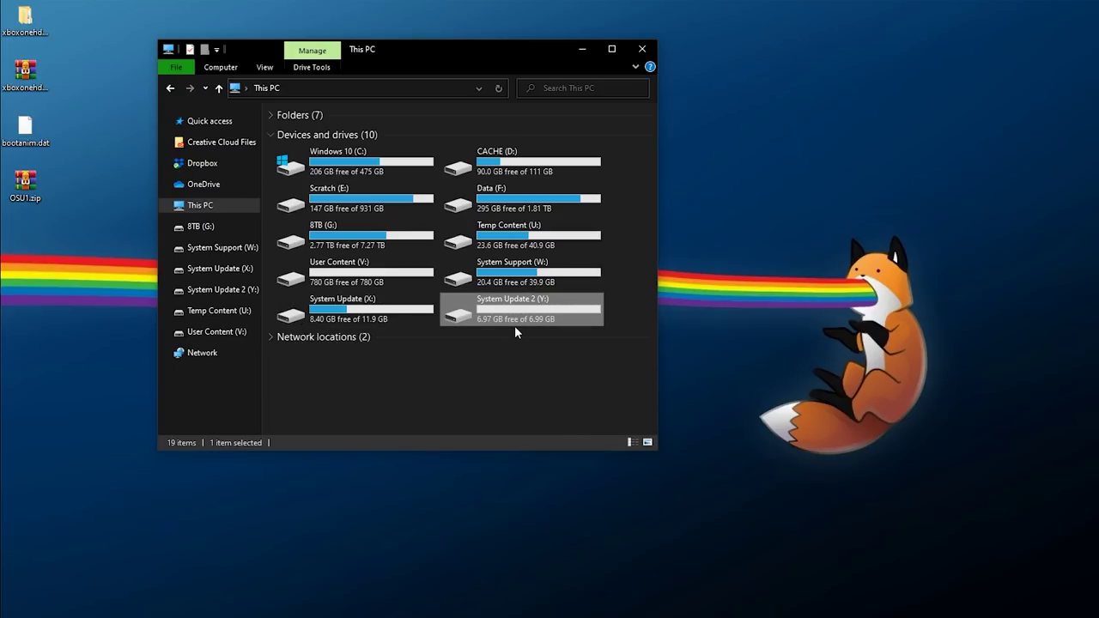
pyautogui.click(413, 286)
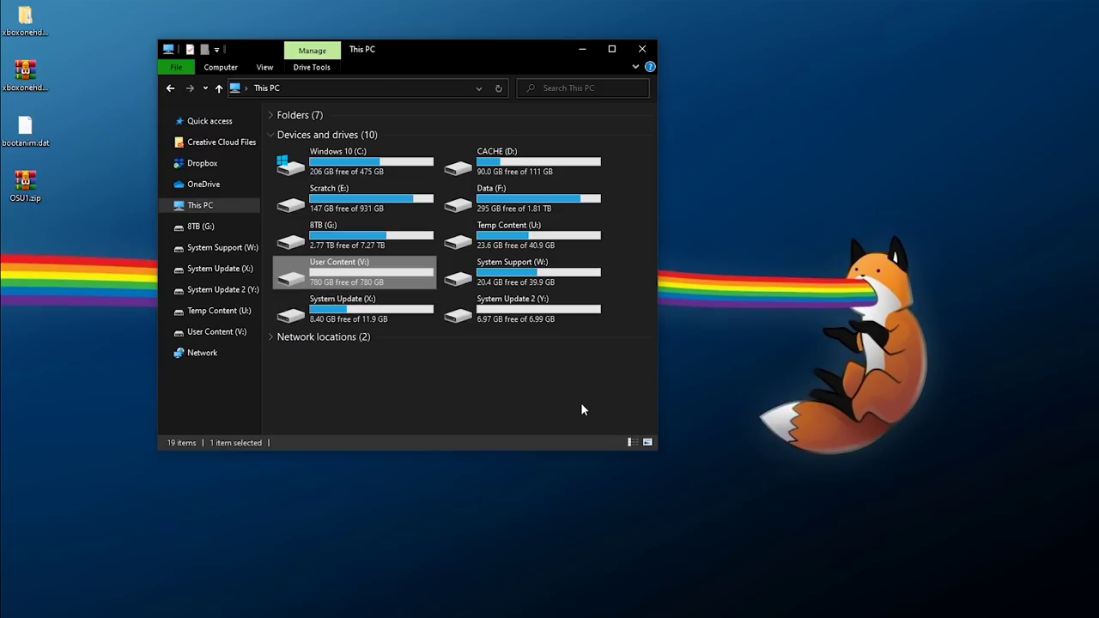
# Paste the copied bootanim.dat into folder A on the System Update (X:) drive.
pyautogui.click(413, 312)
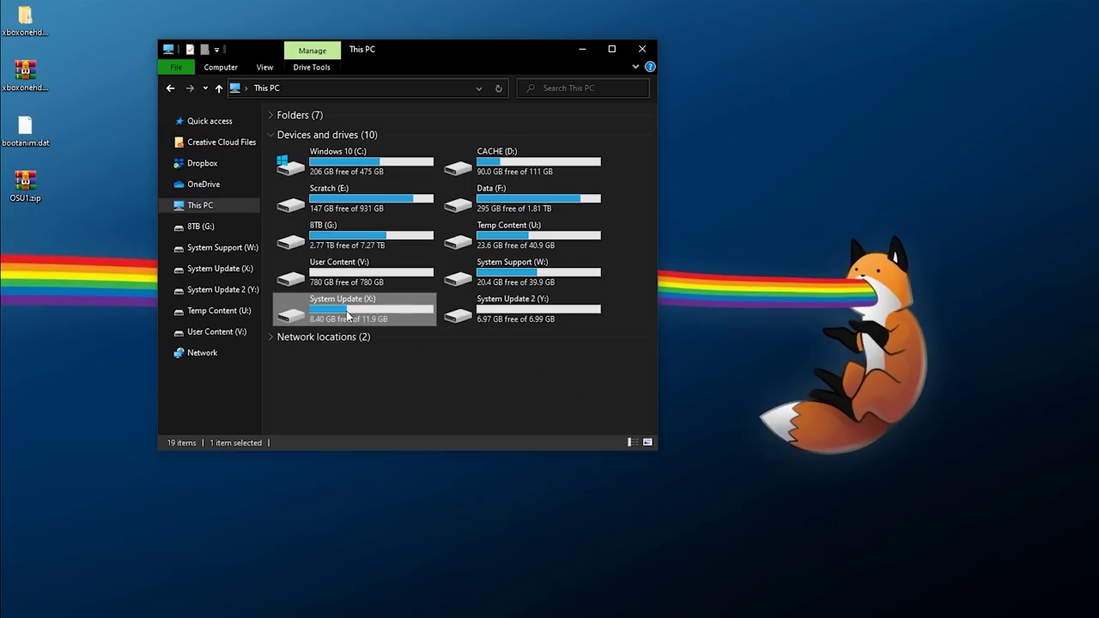
pyautogui.doubleClick(414, 310)
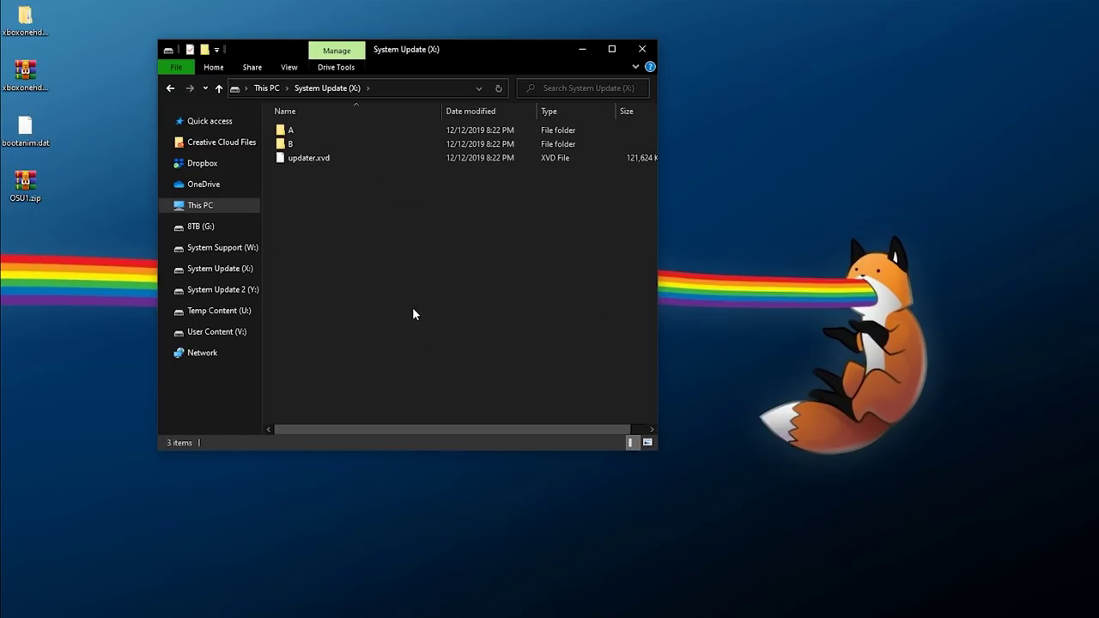
pyautogui.click(314, 143)
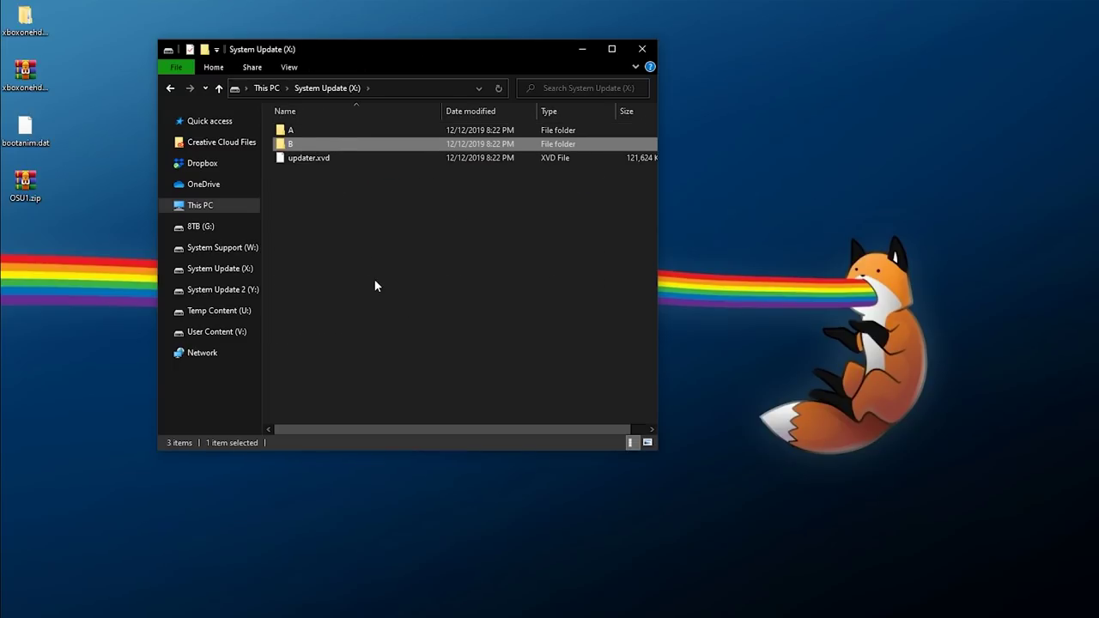
pyautogui.doubleClick(310, 131)
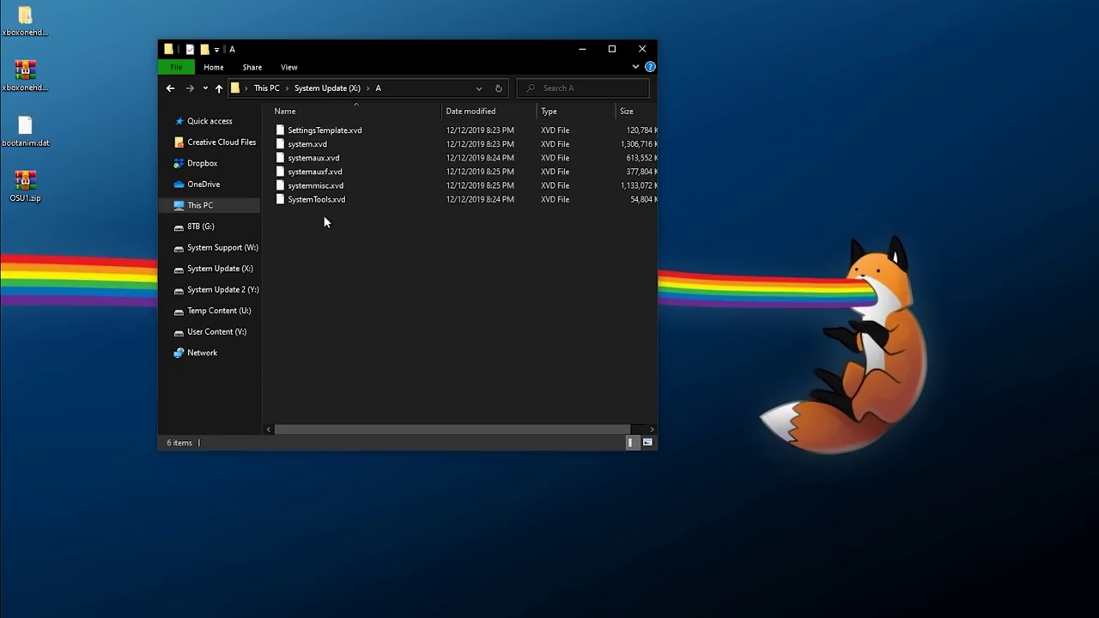
pyautogui.hotkey('ctrl', 'v')
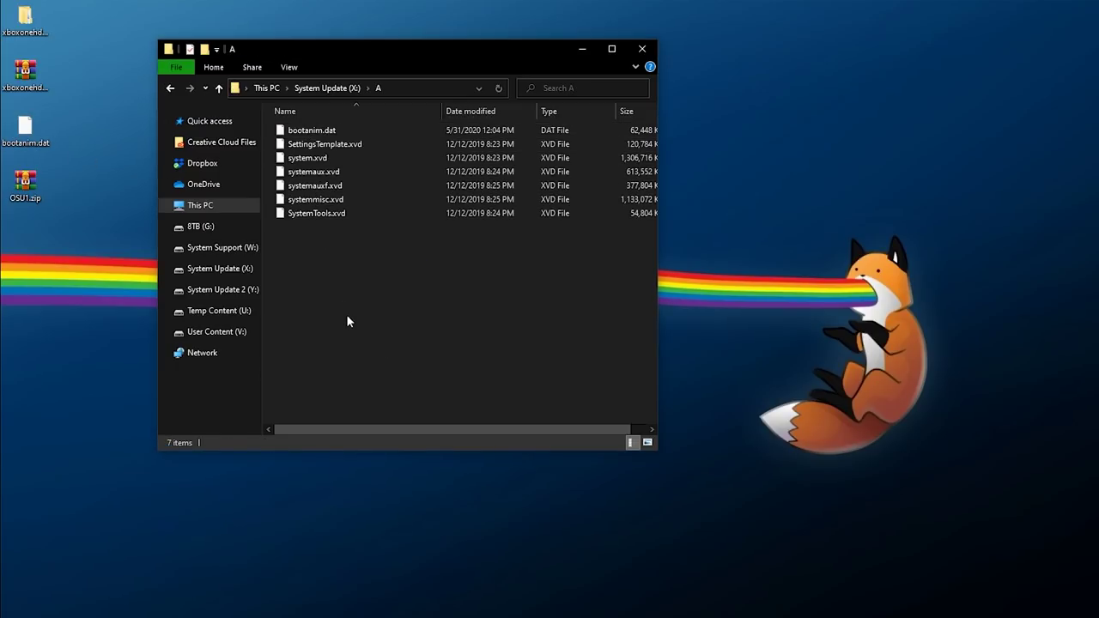
# Paste bootanim.dat into folder B on the System Update (X:) drive and return to the drive overview.
pyautogui.click(335, 88)
pyautogui.doubleClick(312, 146)
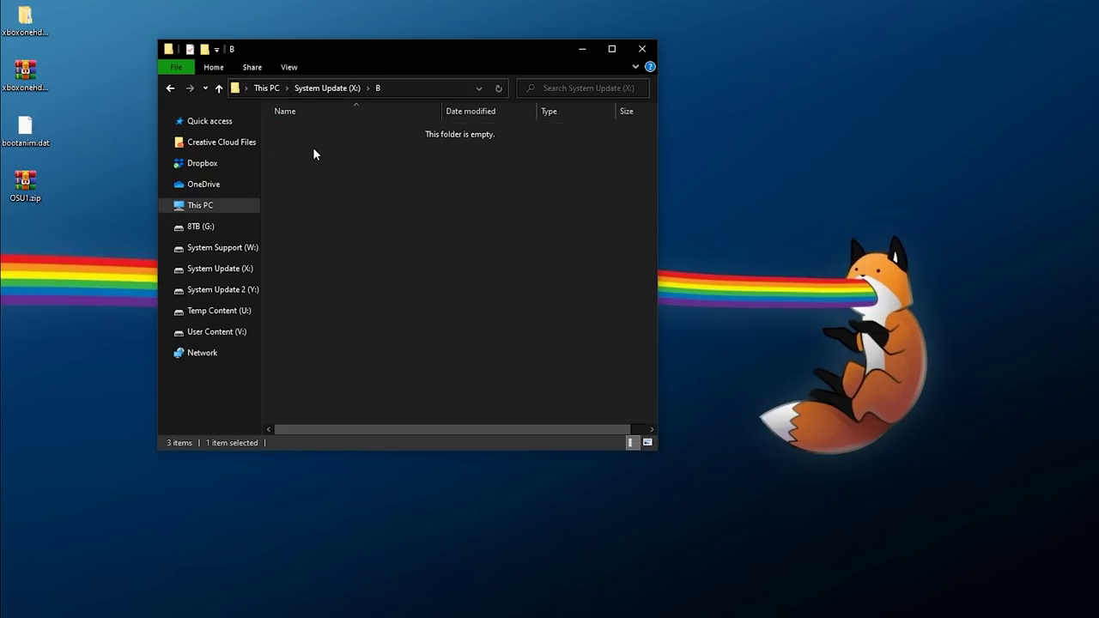
pyautogui.moveTo(26, 130); pyautogui.dragTo(459, 199)
pyautogui.click(359, 230)
pyautogui.hotkey('ctrl', 'v')
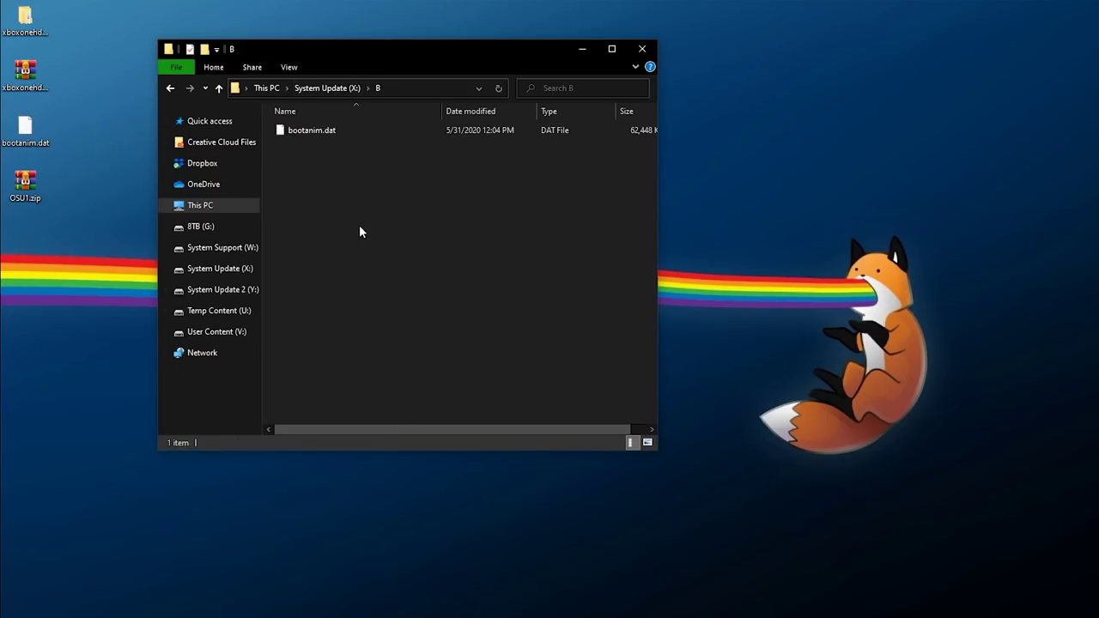
pyautogui.click(267, 88)
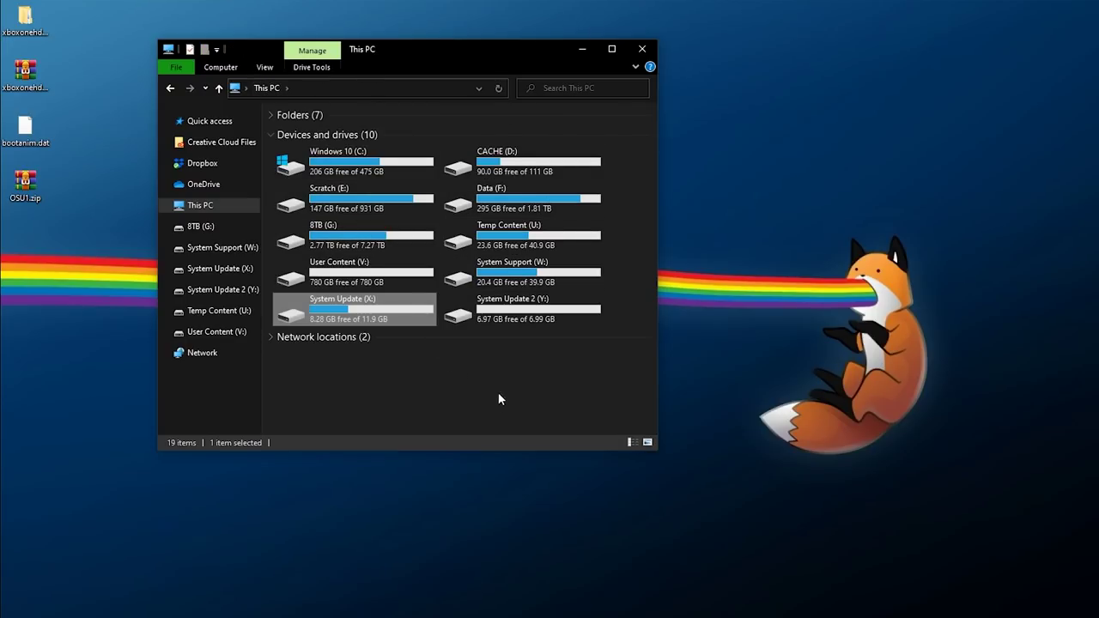
# Check folders A and B on the System Update (X:) drive for bootanim.dat, and return to the drive overview.
pyautogui.doubleClick(401, 316)
pyautogui.doubleClick(296, 130)
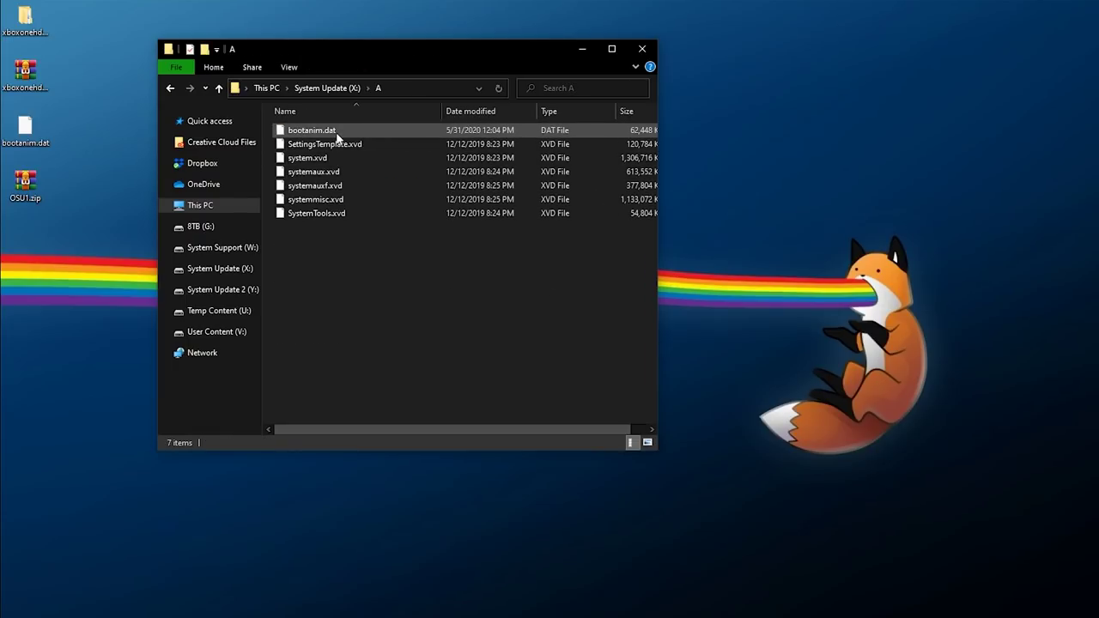
pyautogui.click(337, 133)
pyautogui.click(307, 87)
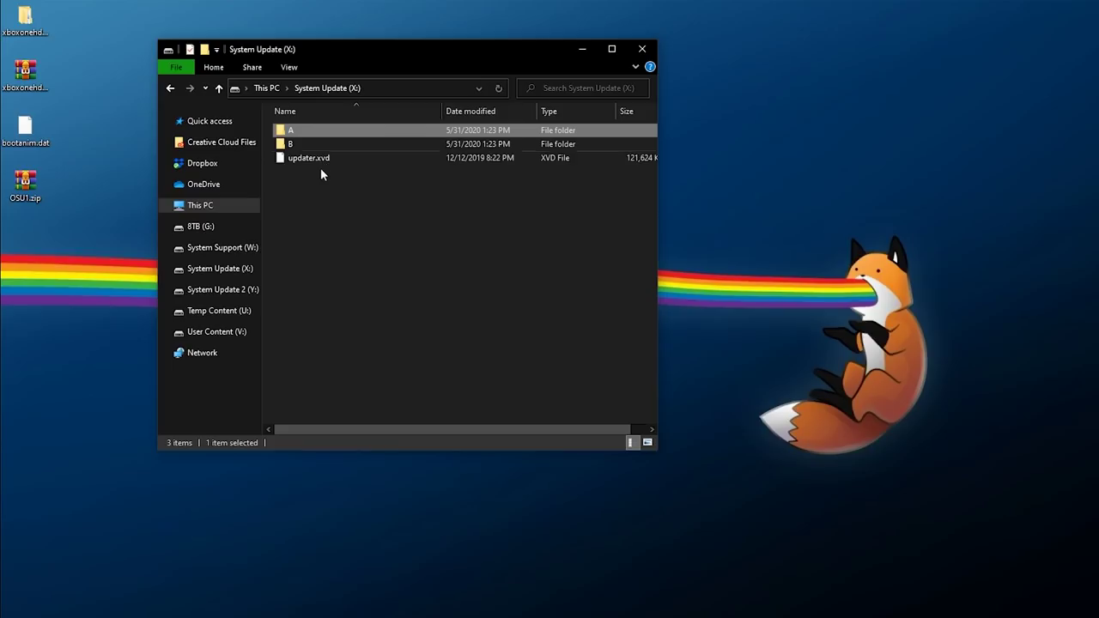
pyautogui.doubleClick(295, 144)
pyautogui.click(327, 136)
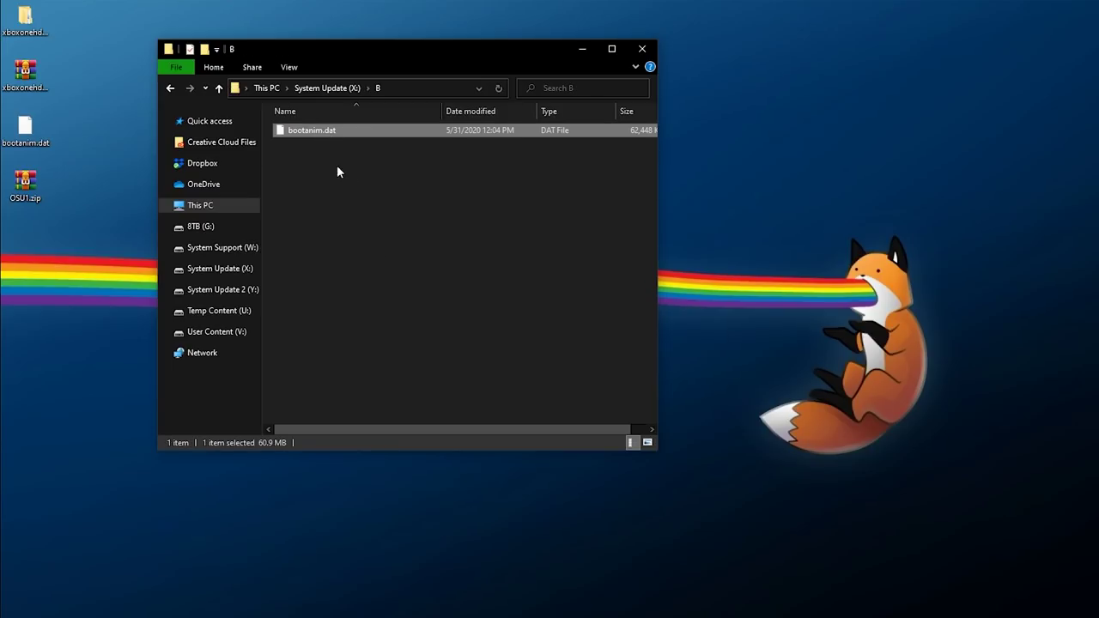
pyautogui.click(268, 87)
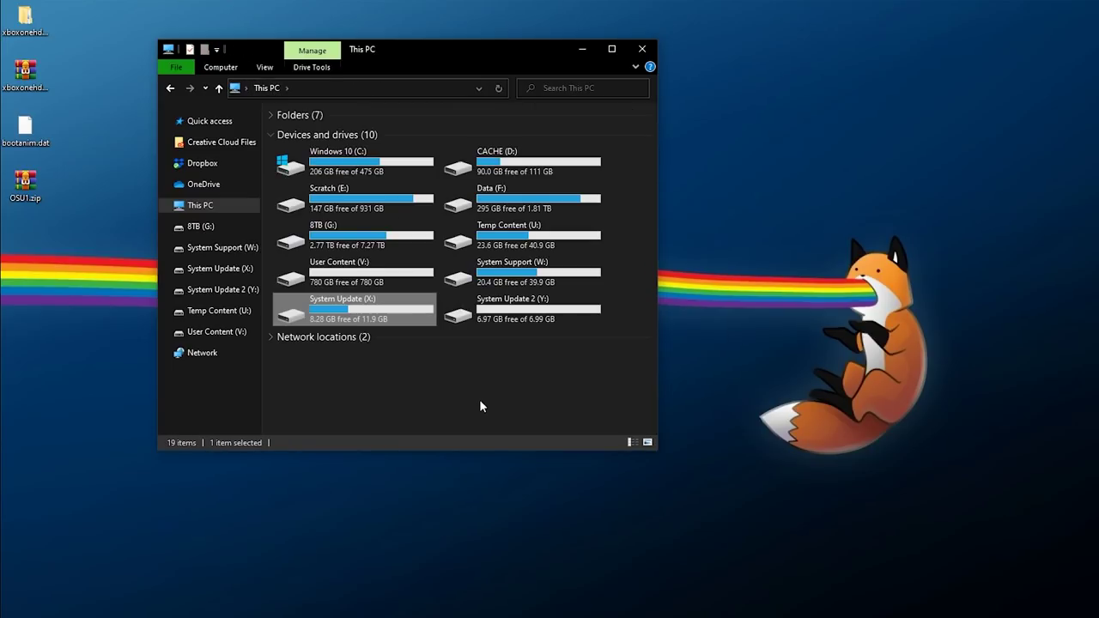